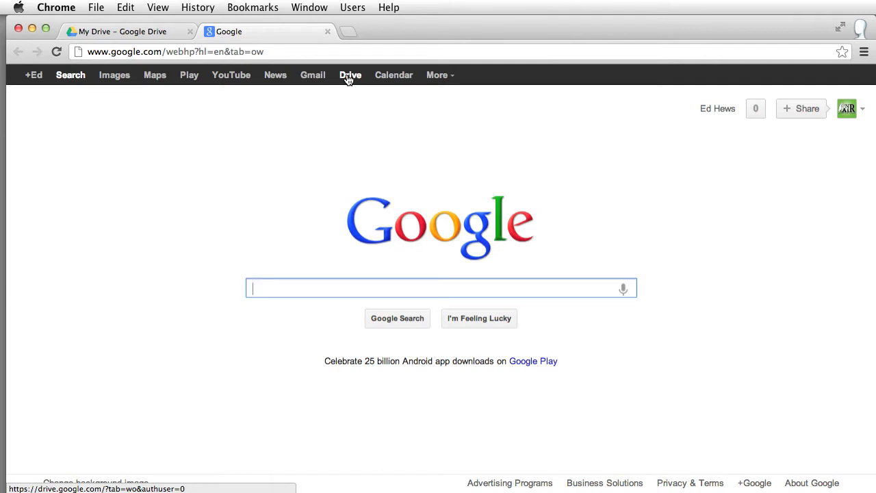
Step: Switch to Google Drive's My Drive and open the CREATE menu of new items
{"action": "left_click", "coordinate": [349, 77]}
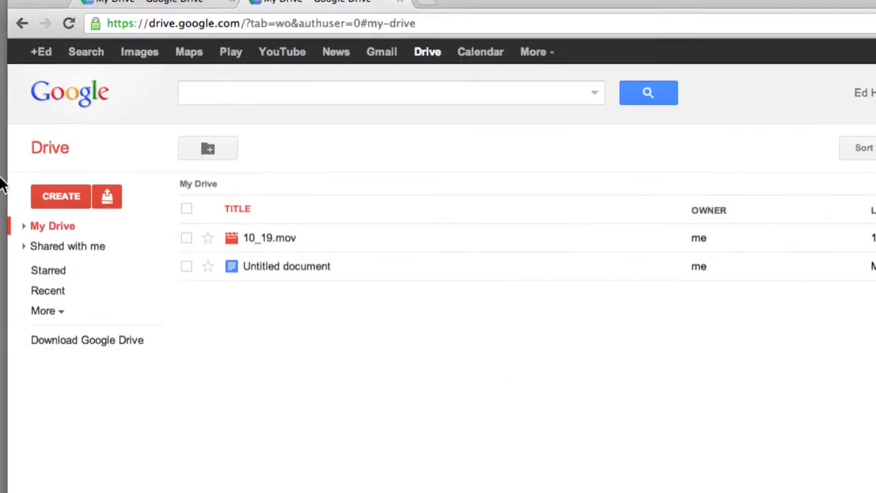
{"action": "left_click", "coordinate": [50, 196]}
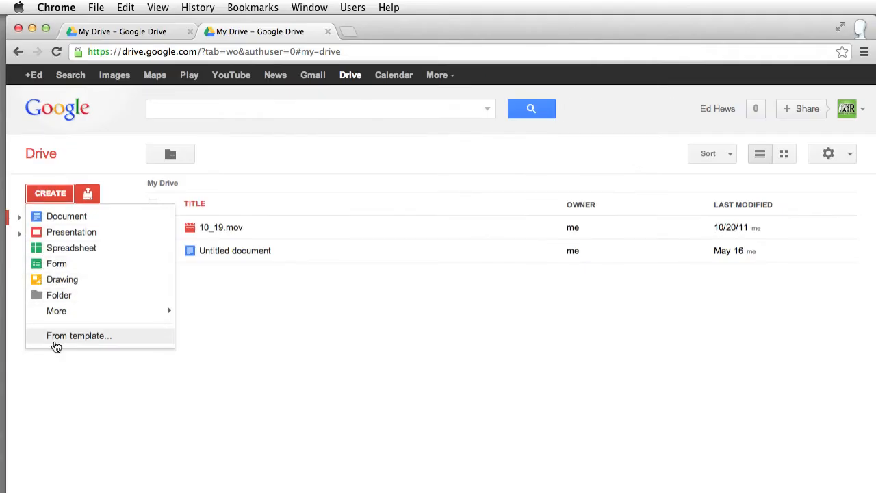
Step: Choose From template... to open the Google Docs Template Gallery
{"action": "left_click", "coordinate": [52, 337]}
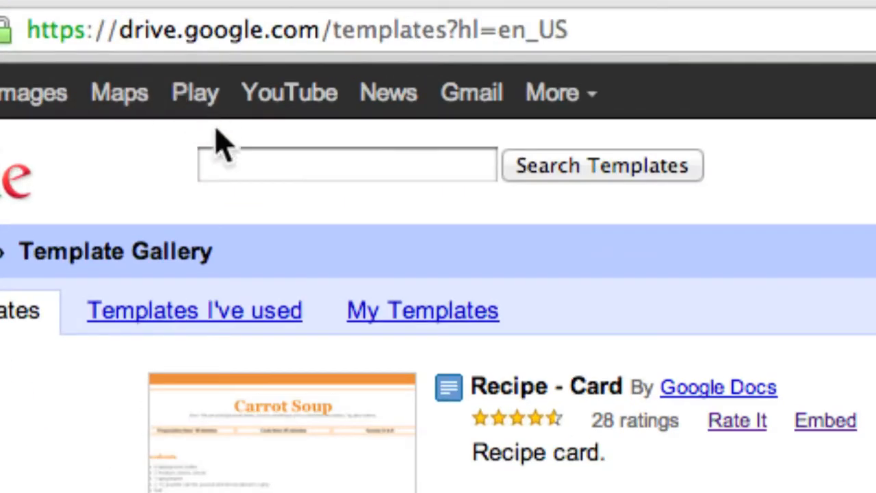
Step: Search templates for 'video script format' and create a copy of Video Script Format - Student
{"action": "left_click", "coordinate": [163, 99]}
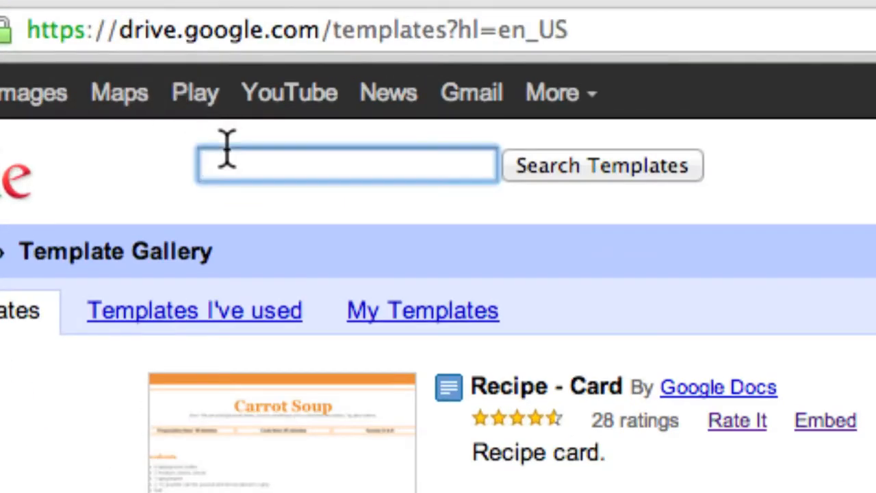
{"action": "type", "text": "s"}
{"action": "key", "text": "BackSpace"}
{"action": "type", "text": "video script format"}
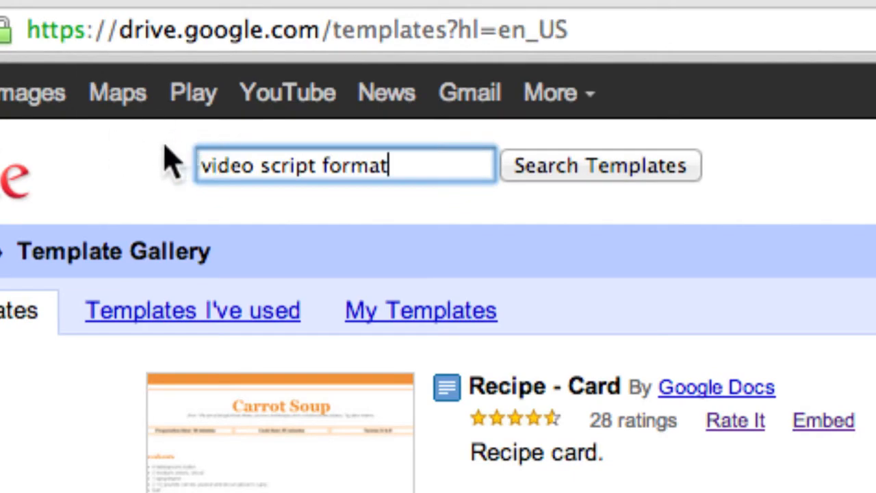
{"action": "left_click_drag", "start_coordinate": [206, 166], "coordinate": [426, 168]}
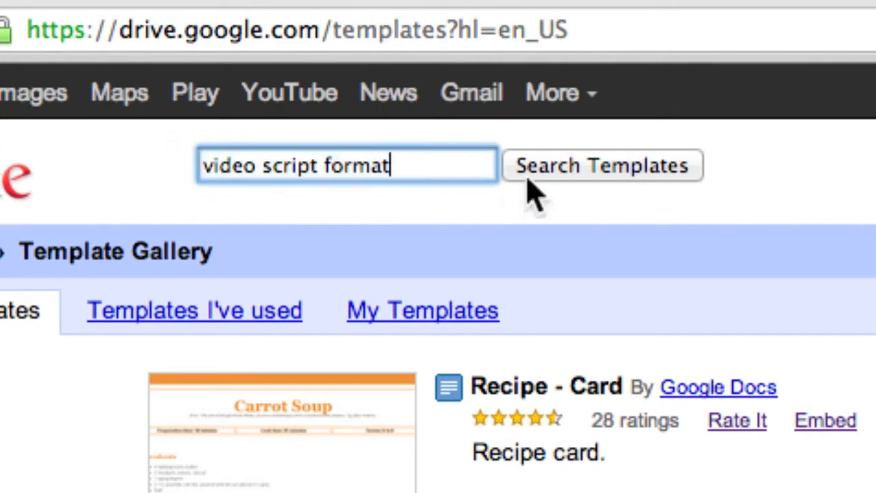
{"action": "left_click", "coordinate": [555, 182]}
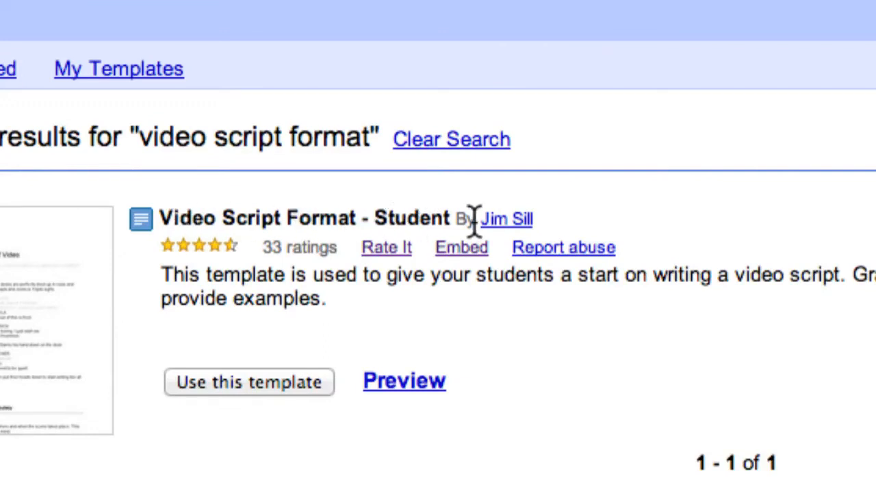
{"action": "scroll", "coordinate": [231, 406], "scroll_direction": "down", "scroll_amount": 1}
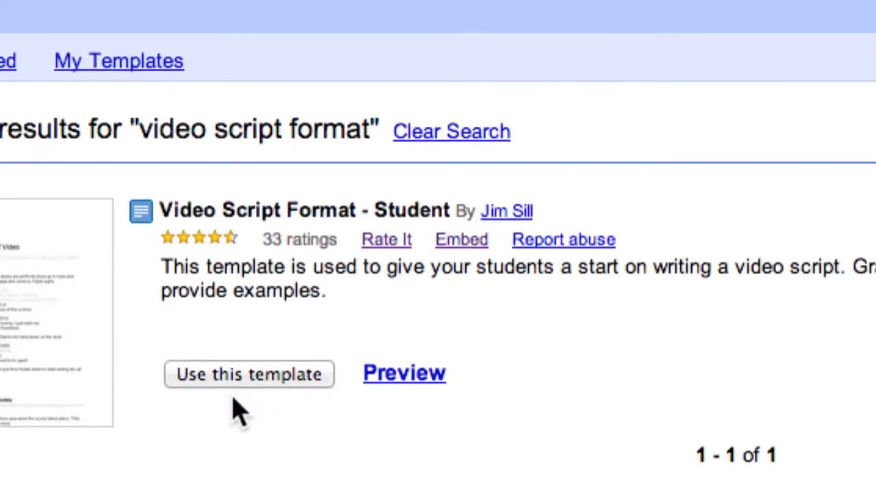
{"action": "left_click", "coordinate": [271, 360]}
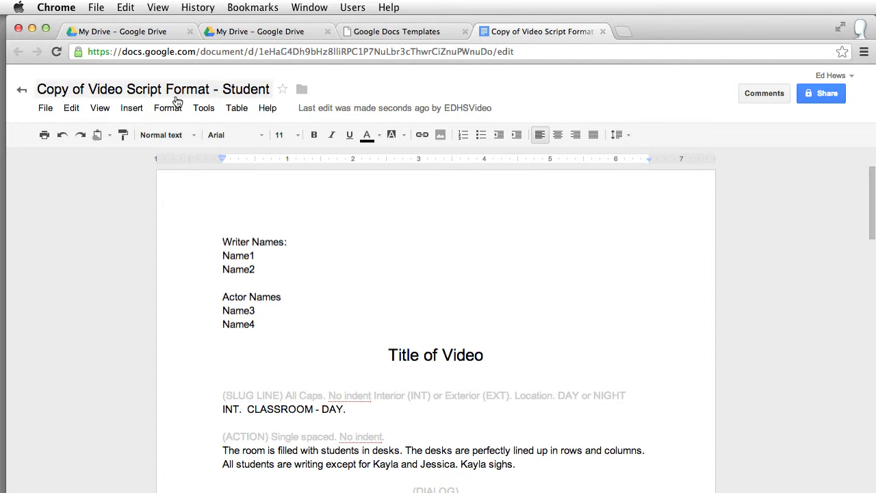
Step: Replace the document title with 'P1 lastnames conversation' in the Rename Document dialog
{"action": "left_click", "coordinate": [113, 94]}
{"action": "left_click", "coordinate": [463, 291]}
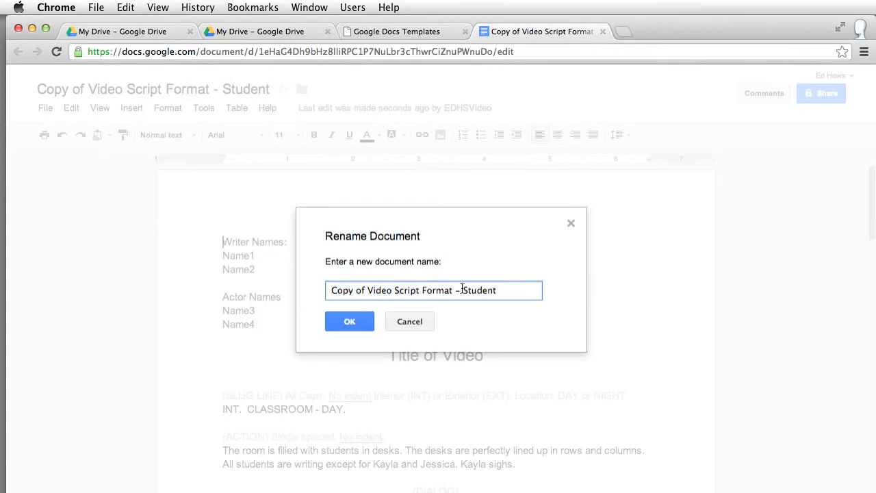
{"action": "left_click_drag", "start_coordinate": [512, 290], "coordinate": [278, 288]}
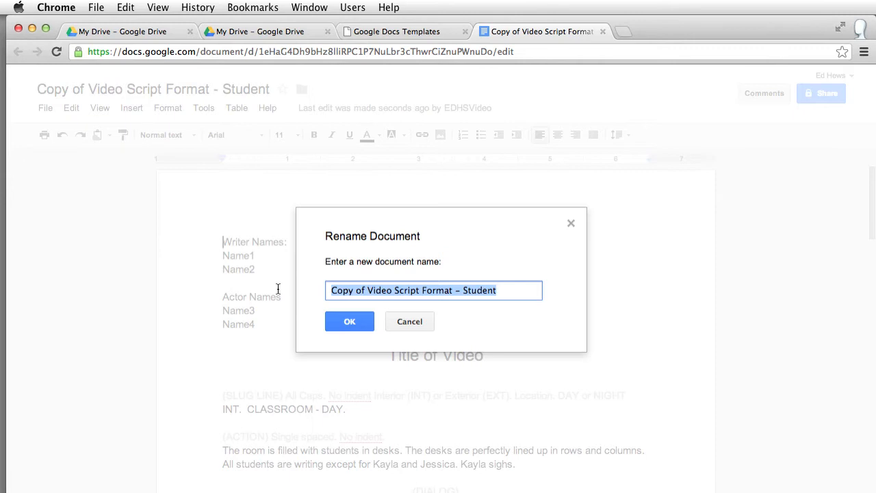
{"action": "type", "text": "P"}
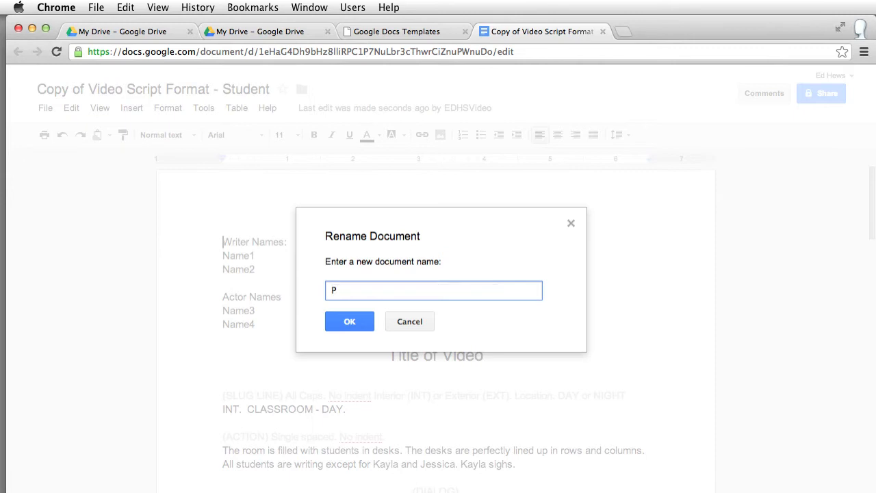
{"action": "type", "text": "1 lastnames conversation"}
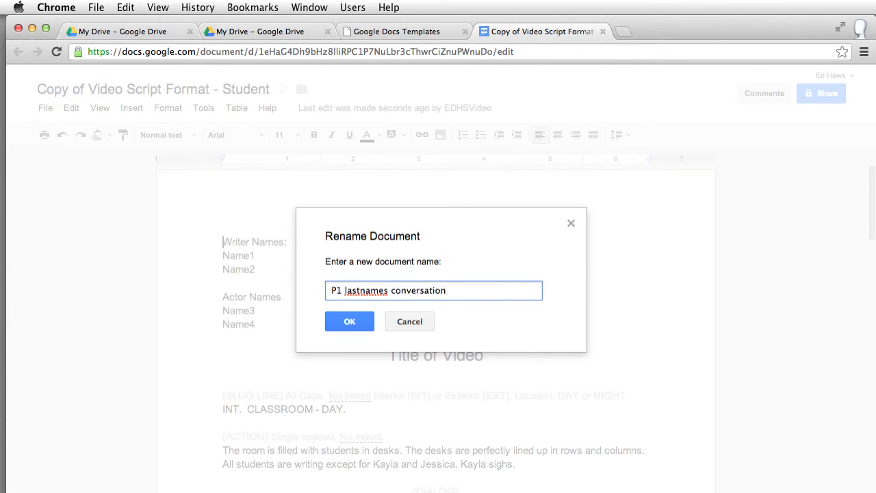
{"action": "left_click", "coordinate": [360, 324]}
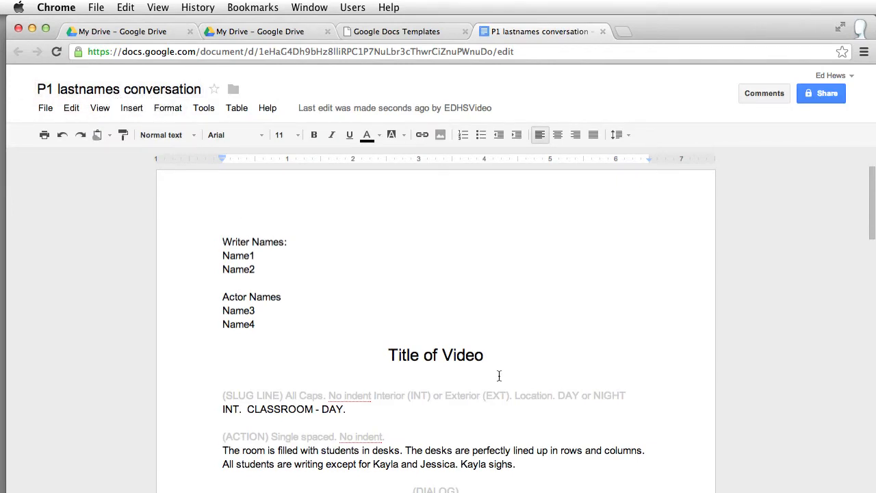
{"action": "scroll", "coordinate": [553, 369], "scroll_direction": "down", "scroll_amount": 2}
{"action": "left_click_drag", "start_coordinate": [248, 229], "coordinate": [221, 215]}
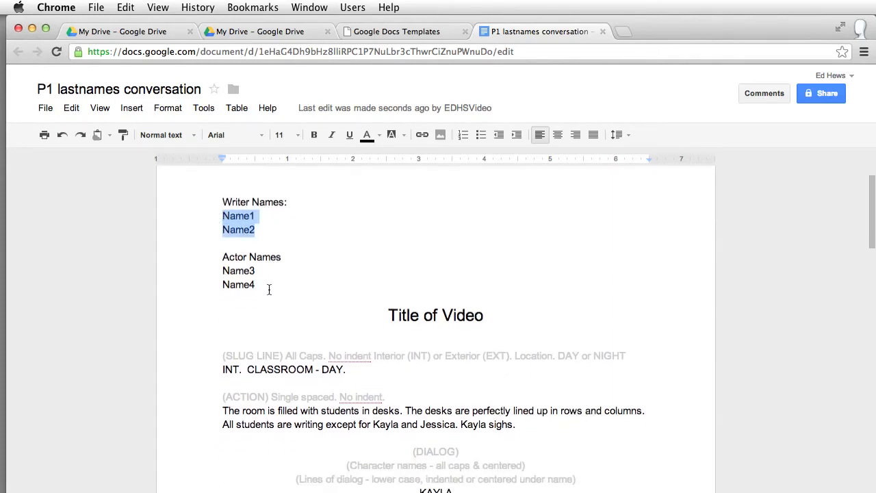
{"action": "left_click_drag", "start_coordinate": [269, 290], "coordinate": [223, 271]}
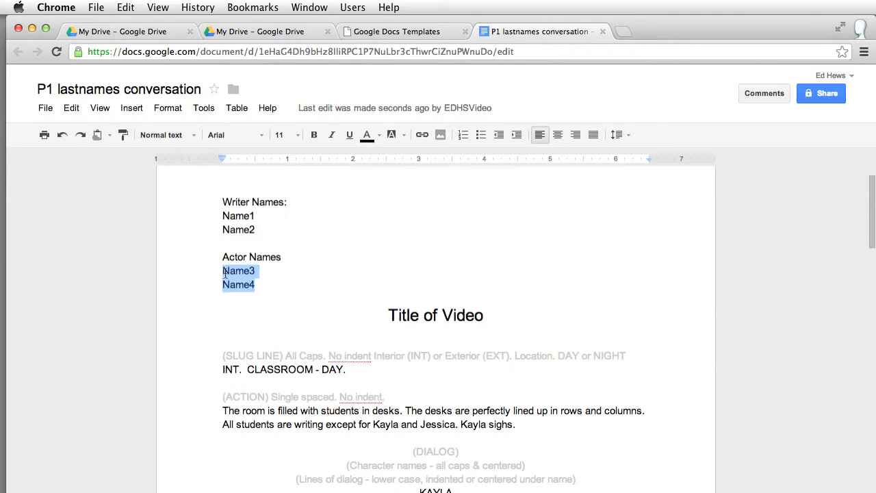
{"action": "scroll", "coordinate": [284, 287], "scroll_direction": "down", "scroll_amount": 1}
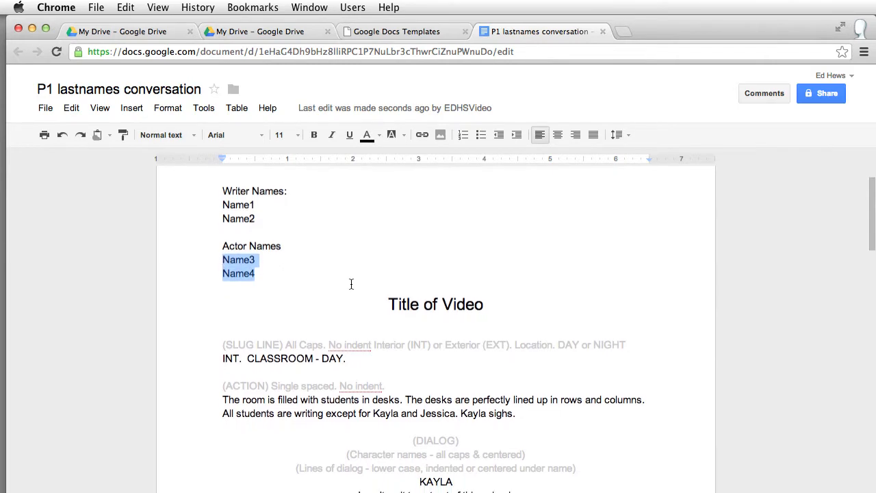
{"action": "left_click_drag", "start_coordinate": [391, 299], "coordinate": [490, 299]}
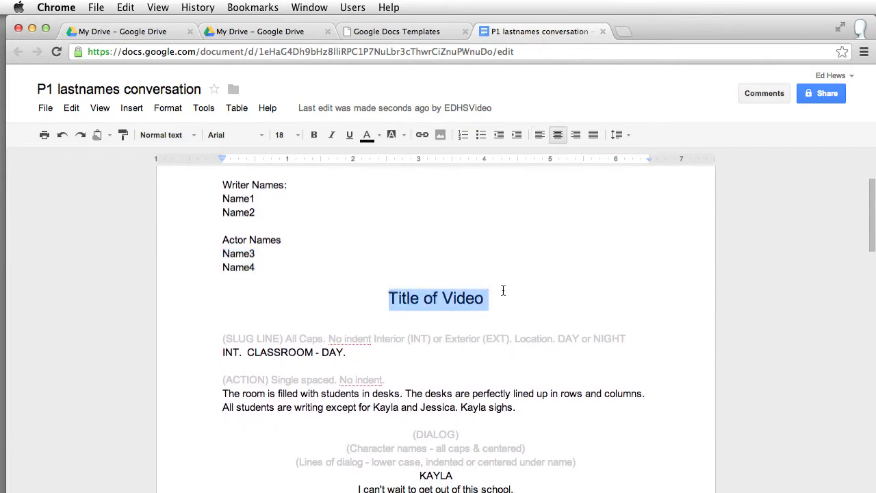
{"action": "left_click", "coordinate": [459, 301]}
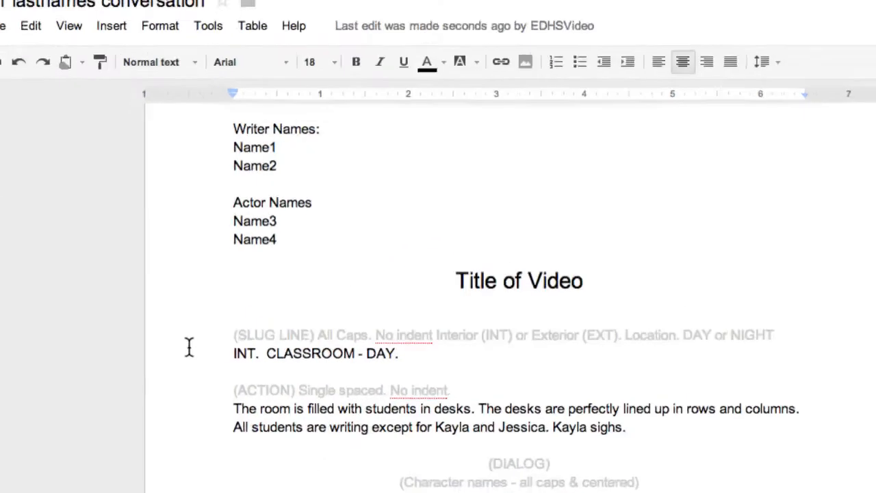
Step: Highlight the slug line instructions and the sample slug line to review them
{"action": "left_click", "coordinate": [232, 335]}
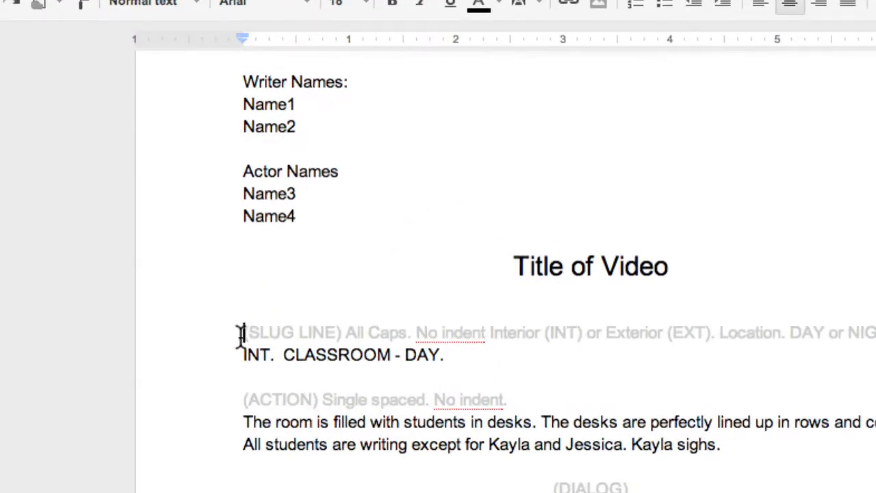
{"action": "left_click_drag", "start_coordinate": [240, 335], "coordinate": [873, 333]}
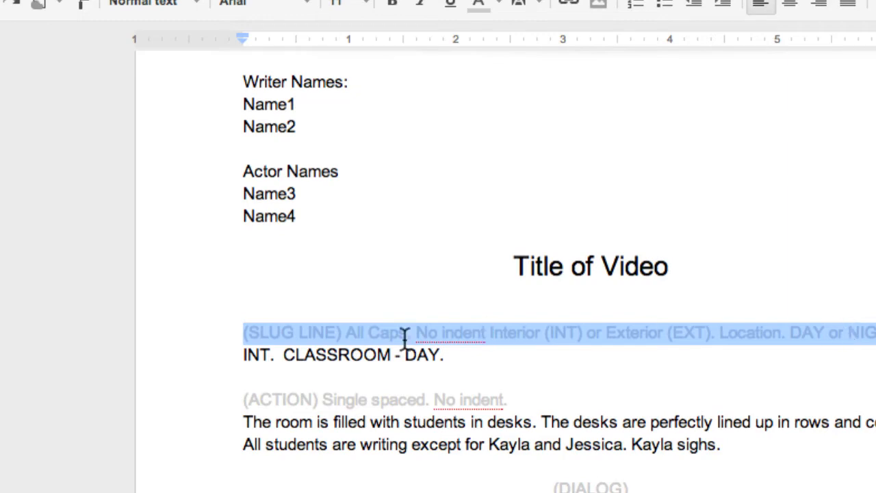
{"action": "left_click", "coordinate": [482, 335]}
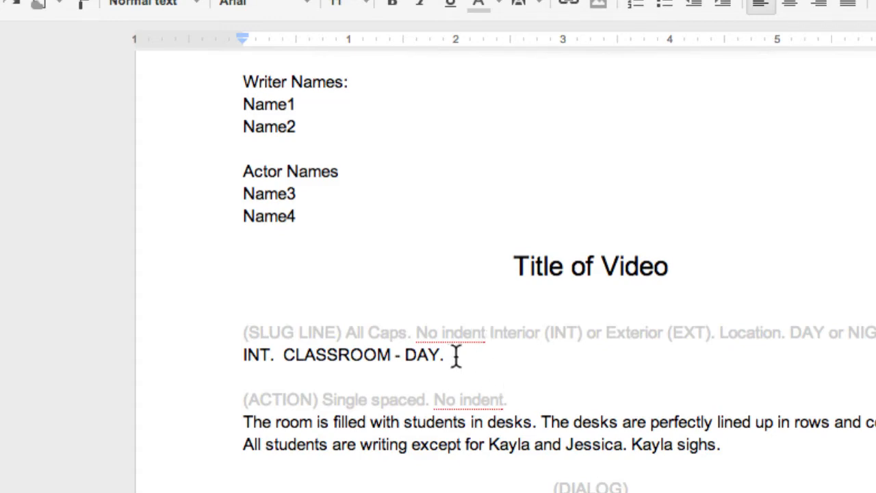
{"action": "left_click_drag", "start_coordinate": [448, 355], "coordinate": [243, 361]}
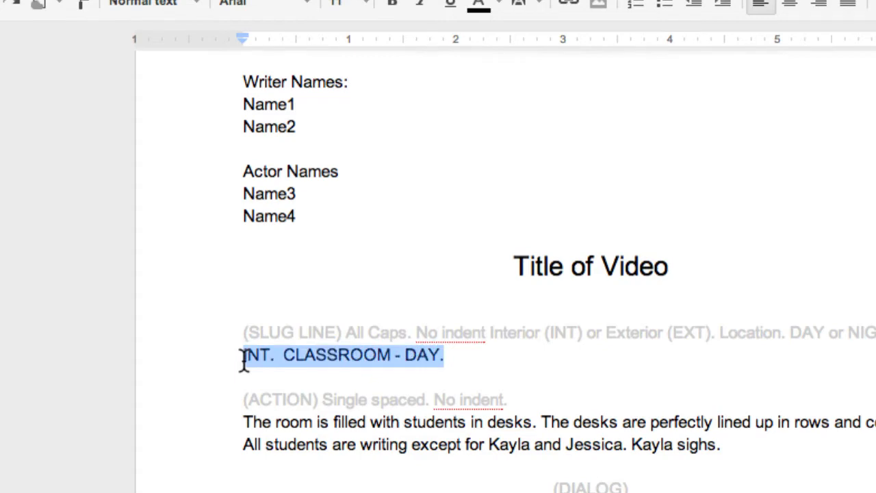
{"action": "left_click", "coordinate": [454, 357]}
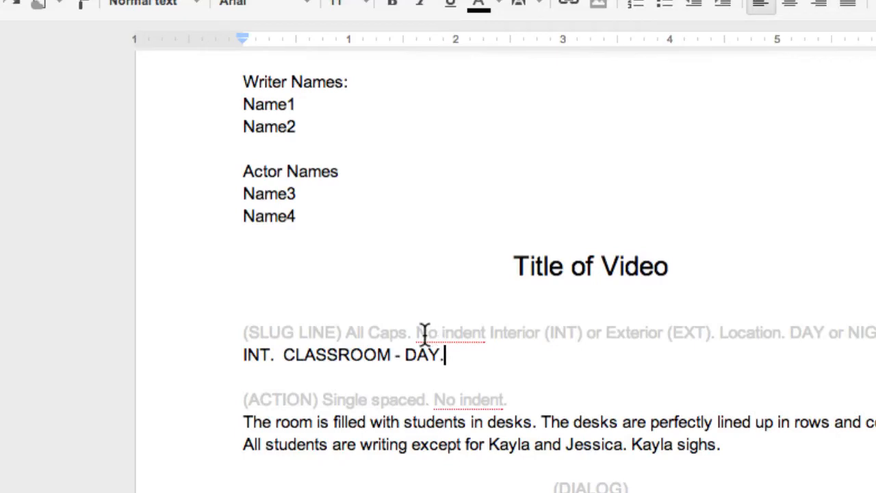
{"action": "left_click_drag", "start_coordinate": [284, 354], "coordinate": [390, 355]}
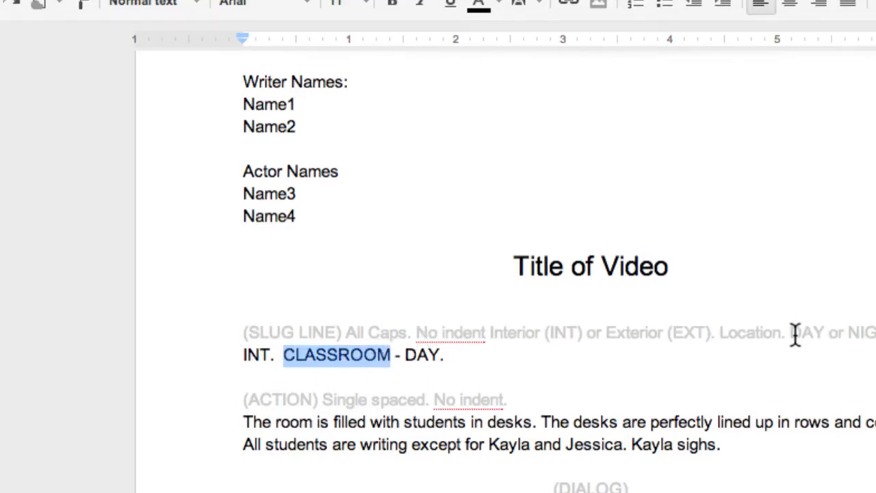
Step: Replace INT with EXT. and CLASSROOM with CAFETERIA on the slug line
{"action": "left_click_drag", "start_coordinate": [272, 354], "coordinate": [231, 353]}
{"action": "key", "text": "End"}
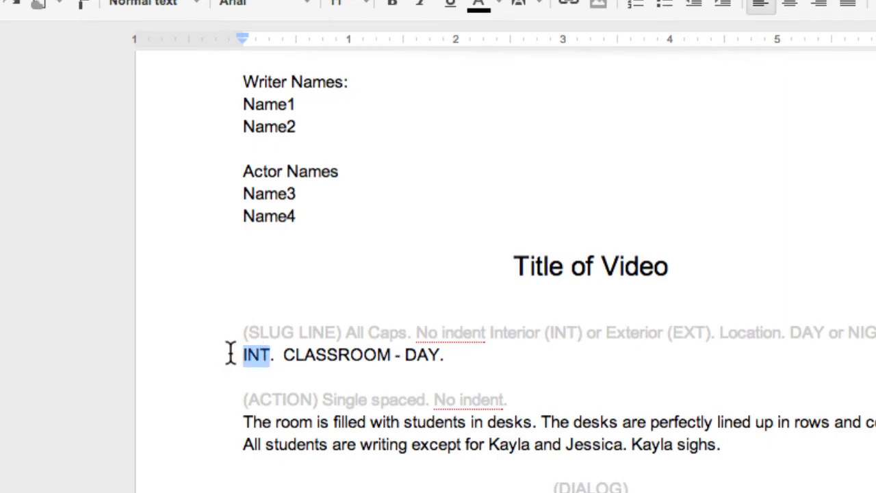
{"action": "type", "text": "EXT"}
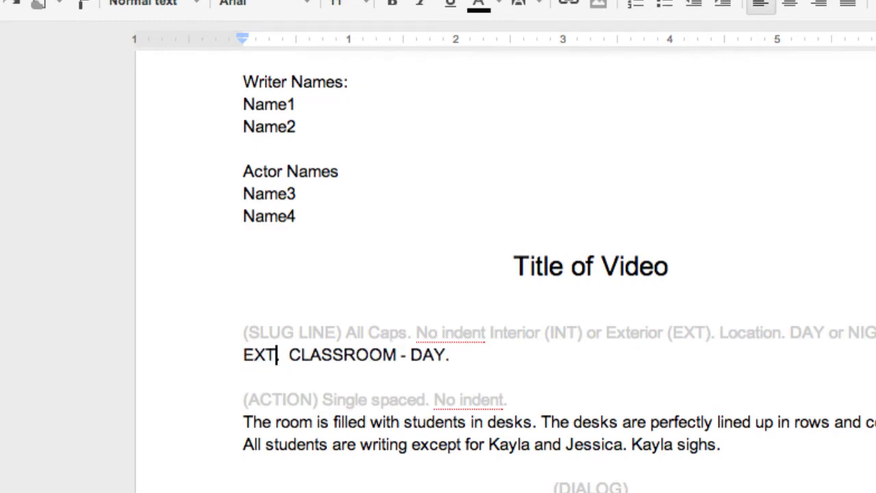
{"action": "type", "text": "."}
{"action": "left_click_drag", "start_coordinate": [397, 355], "coordinate": [291, 358]}
{"action": "type", "text": "Cafet"}
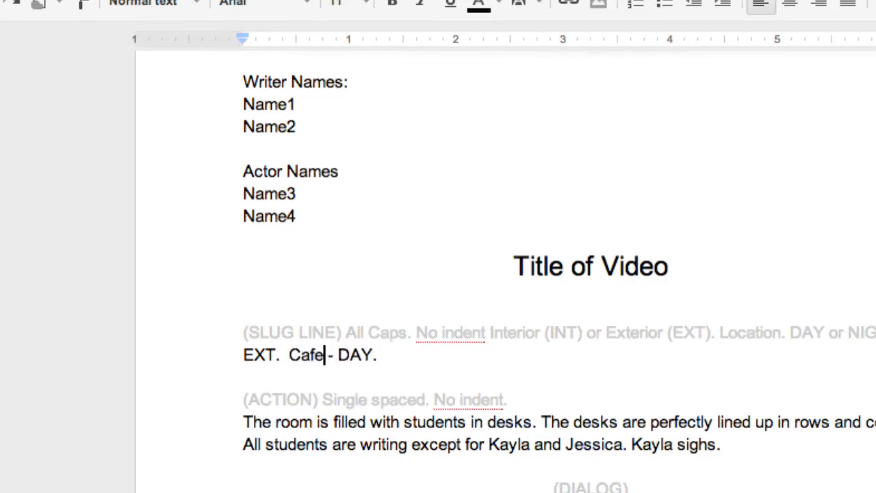
{"action": "key", "text": "BackSpace"}
{"action": "key", "text": "BackSpace"}
{"action": "key", "text": "BackSpace"}
{"action": "type", "text": "FETERIA"}
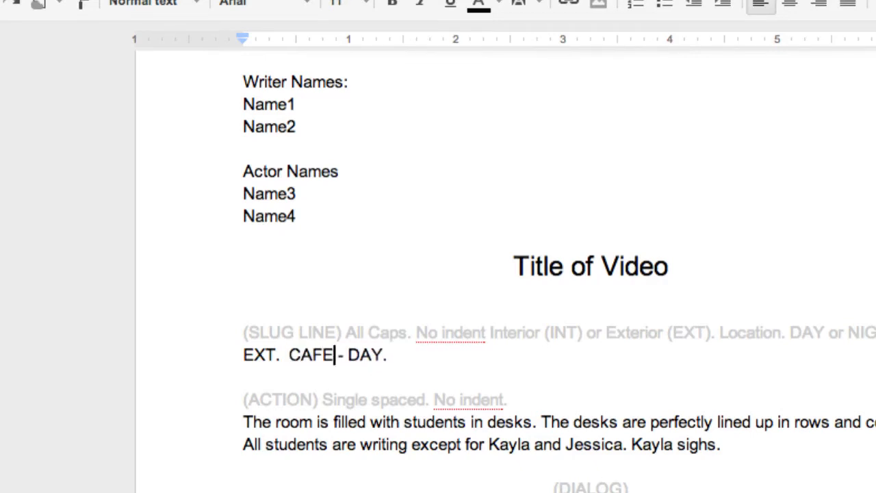
{"action": "left_click", "coordinate": [399, 355]}
Step: Scroll down and highlight the ACTION instruction text beneath the slug line
{"action": "scroll", "coordinate": [438, 360], "scroll_direction": "down", "scroll_amount": 1}
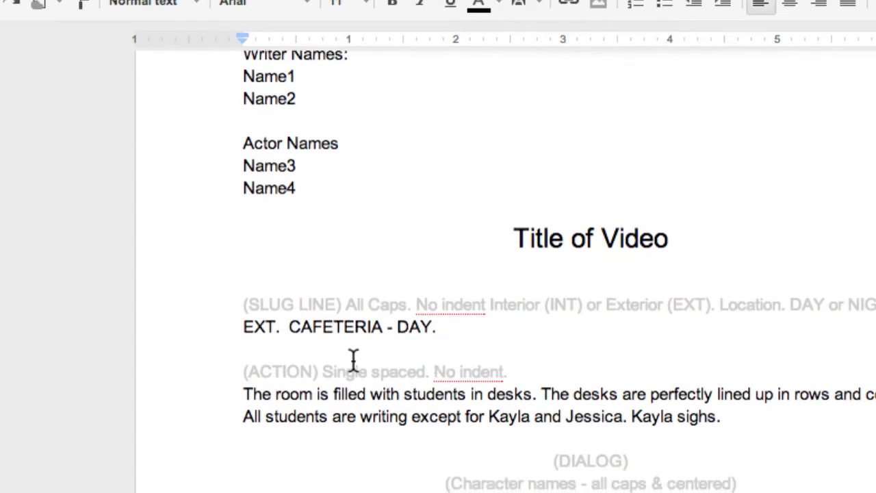
{"action": "left_click_drag", "start_coordinate": [245, 375], "coordinate": [527, 366]}
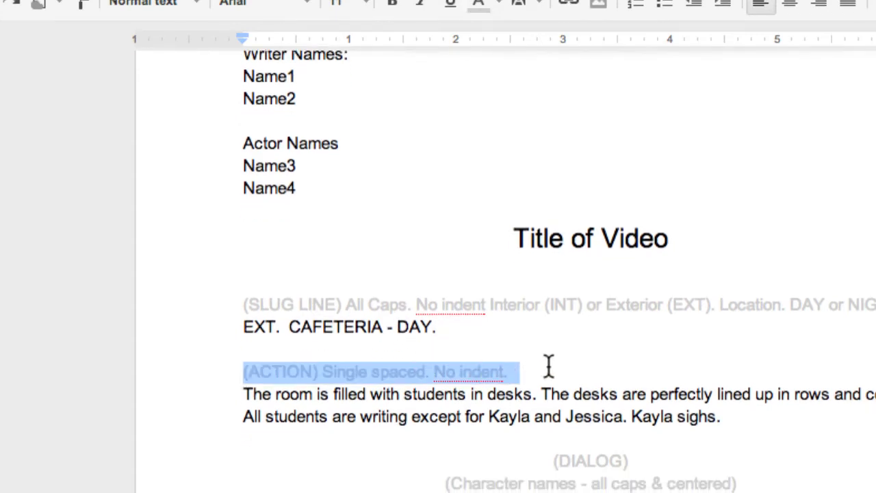
{"action": "left_click", "coordinate": [548, 368]}
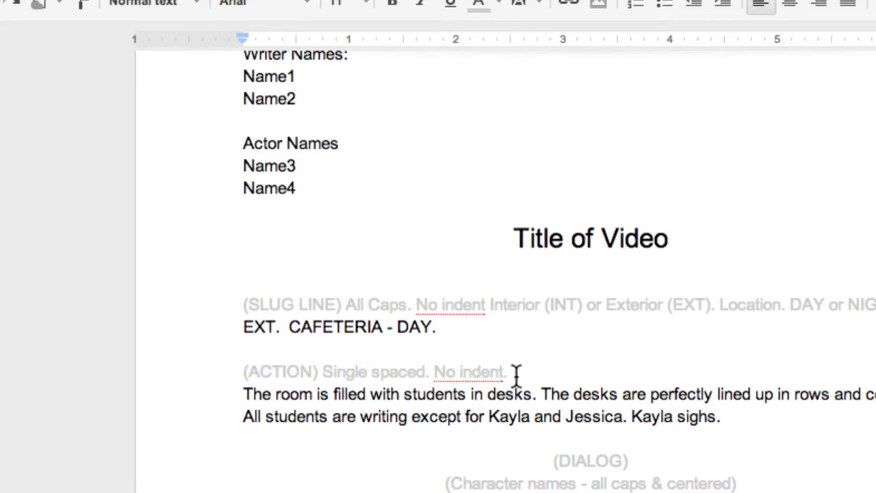
Step: Overwrite the old action paragraph with 'Two students are approaching from opposite of the catereteria'
{"action": "scroll", "coordinate": [449, 410], "scroll_direction": "down", "scroll_amount": 1}
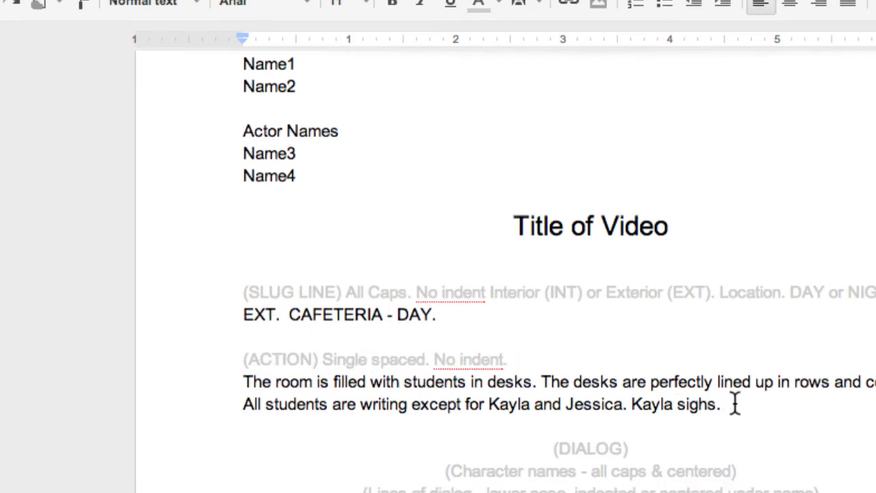
{"action": "left_click_drag", "start_coordinate": [734, 403], "coordinate": [241, 387]}
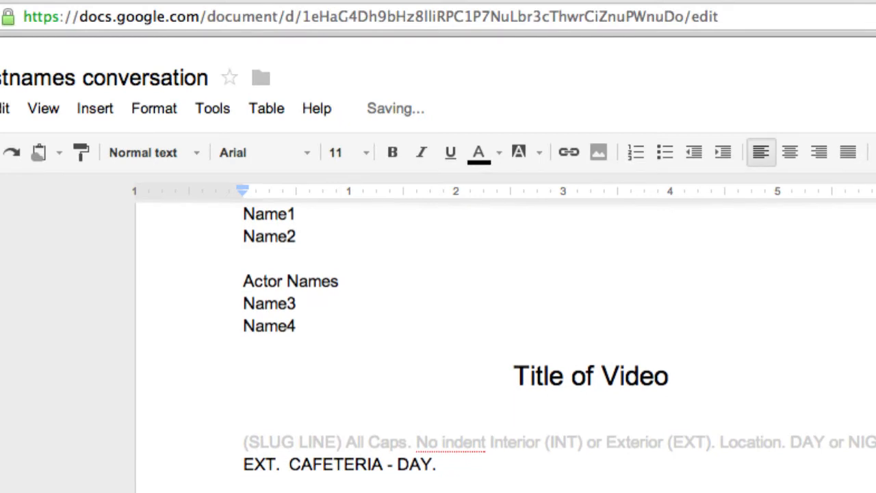
{"action": "scroll", "coordinate": [638, 458], "scroll_direction": "down", "scroll_amount": 5}
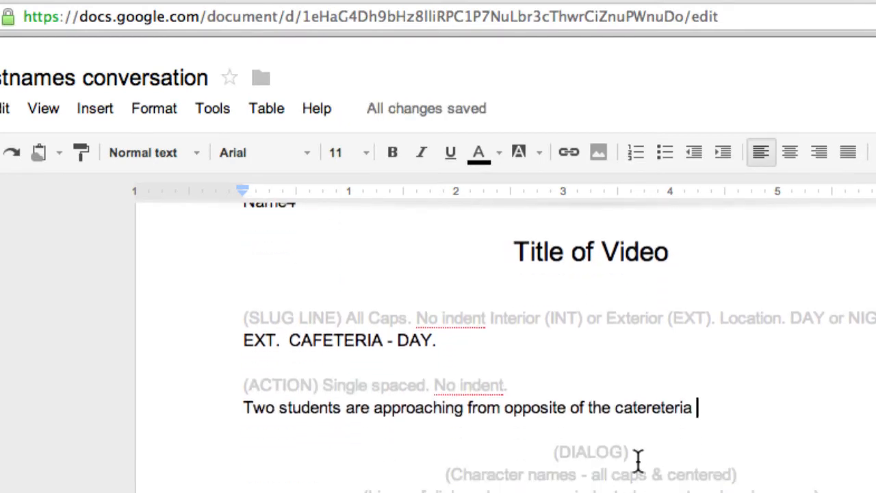
{"action": "scroll", "coordinate": [637, 462], "scroll_direction": "down", "scroll_amount": 3}
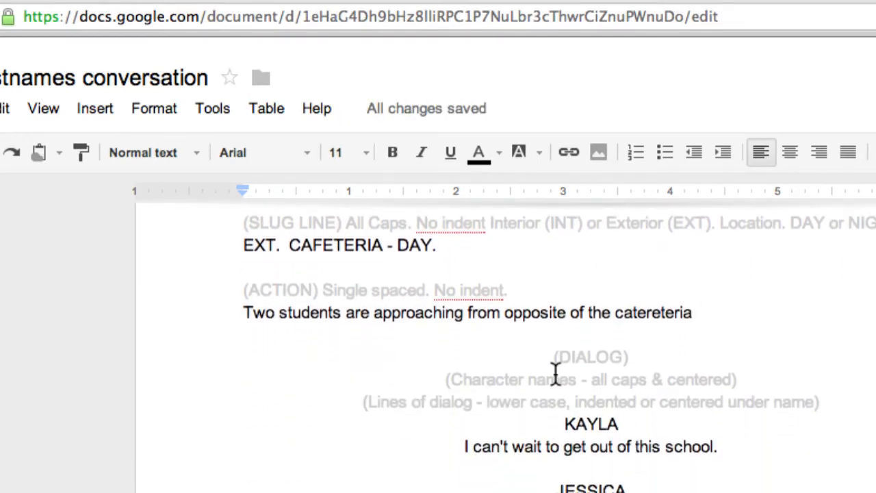
{"action": "scroll", "coordinate": [556, 373], "scroll_direction": "down", "scroll_amount": 1}
{"action": "scroll", "coordinate": [554, 352], "scroll_direction": "up", "scroll_amount": 1}
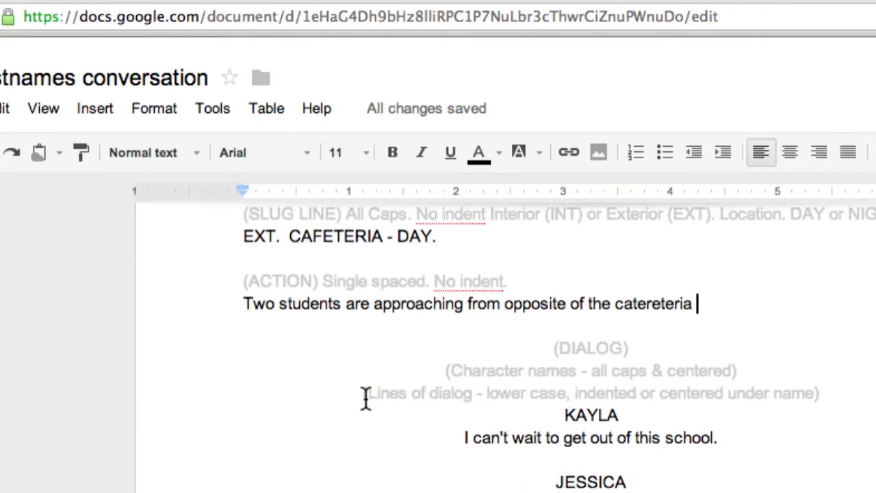
{"action": "scroll", "coordinate": [588, 418], "scroll_direction": "down", "scroll_amount": 2}
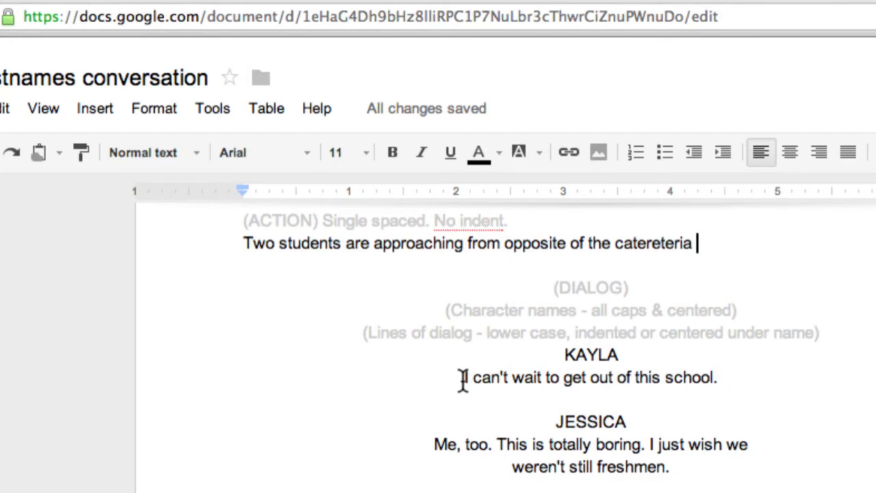
Step: Rename the first speaker KAYLA to JOE in capitals
{"action": "left_click_drag", "start_coordinate": [613, 354], "coordinate": [565, 354]}
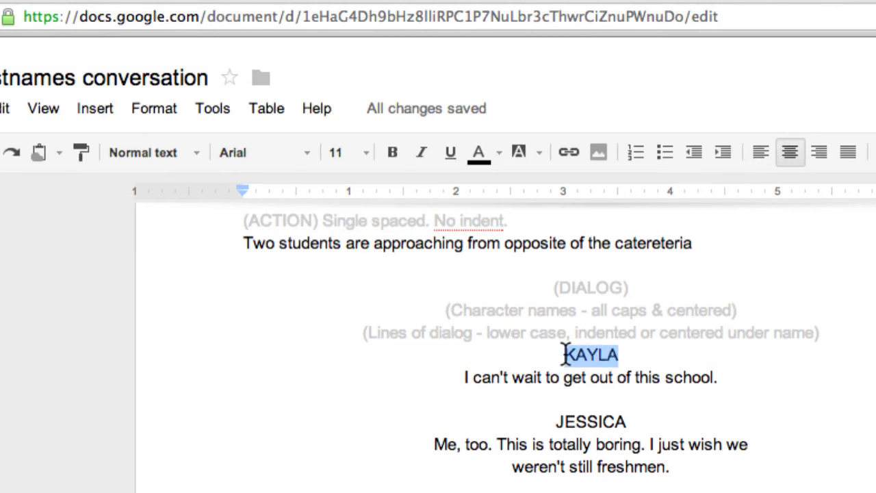
{"action": "type", "text": "Joe"}
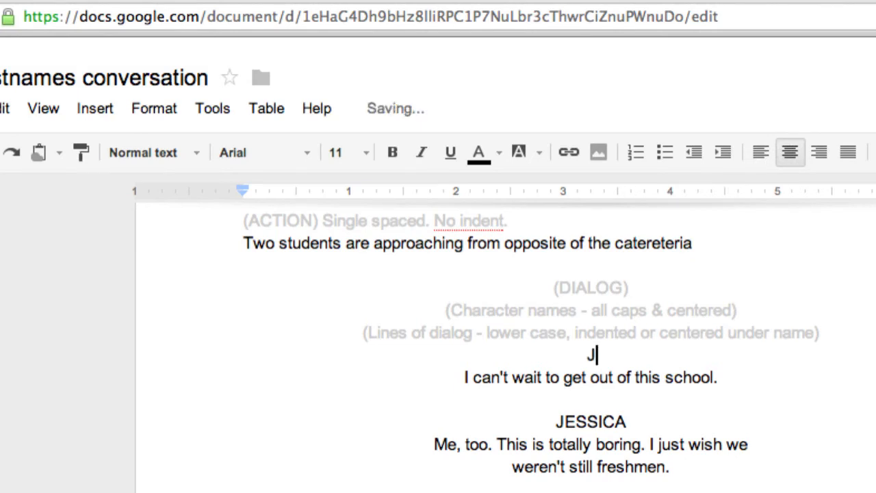
{"action": "key", "text": "BackSpace"}
{"action": "key", "text": "BackSpace"}
{"action": "type", "text": "OE"}
Step: Give JOE the line 'Hey, get out of here. This is my cafeteria', then select JESSICA
{"action": "left_click_drag", "start_coordinate": [718, 377], "coordinate": [460, 374]}
{"action": "type", "text": "Hey"}
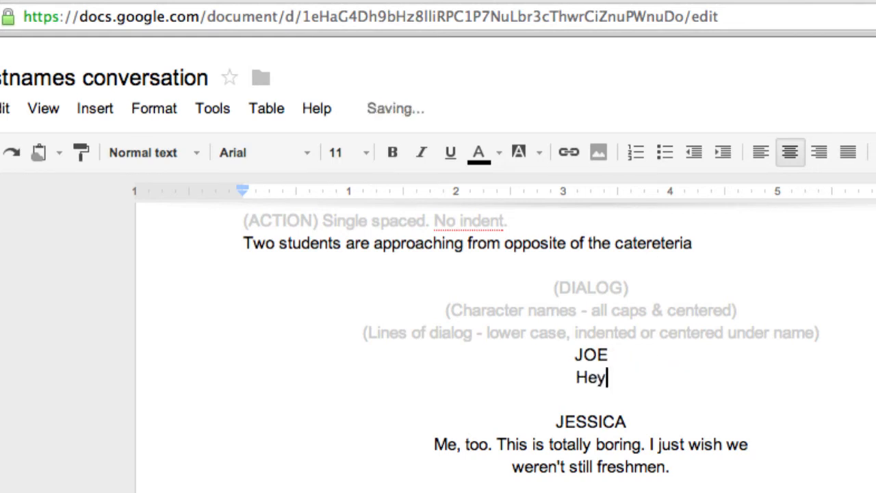
{"action": "type", "text": ", get "}
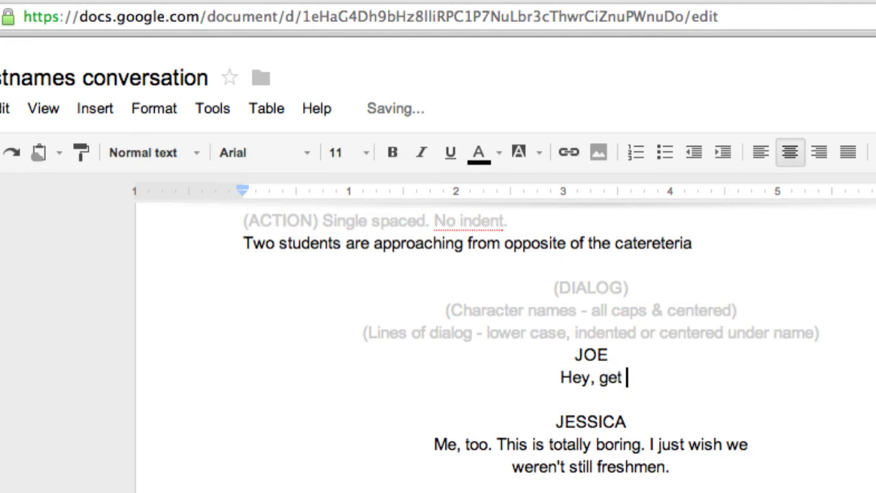
{"action": "type", "text": "out of here.  Th"}
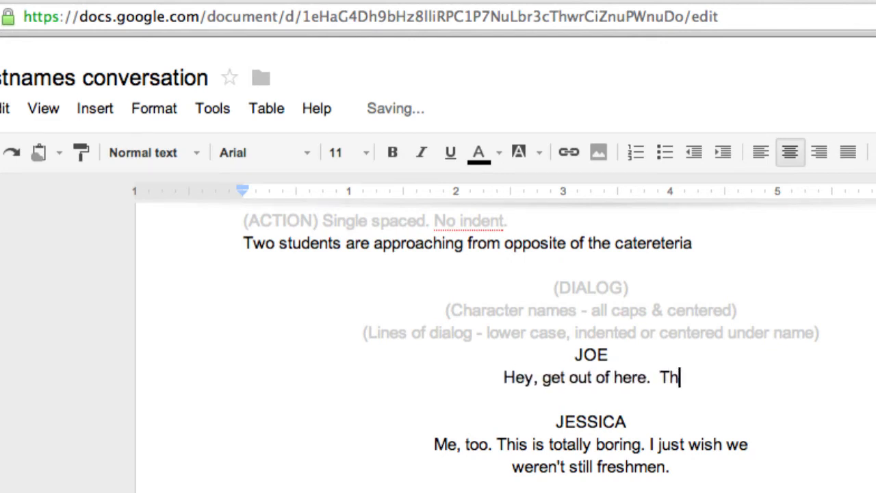
{"action": "type", "text": "is is my ca"}
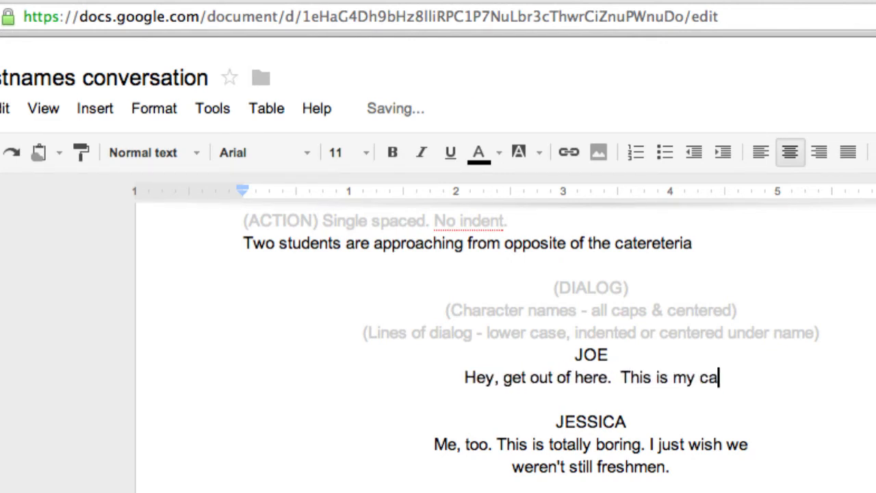
{"action": "type", "text": "feteria"}
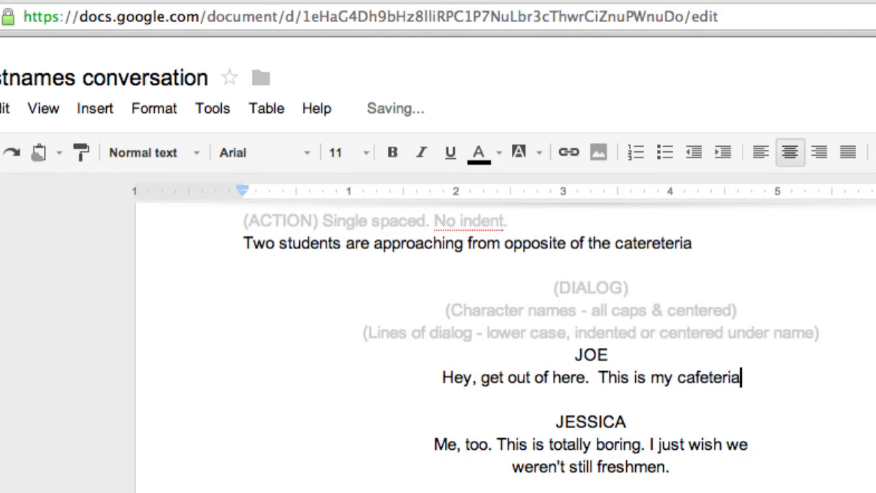
{"action": "left_click_drag", "start_coordinate": [625, 420], "coordinate": [557, 419]}
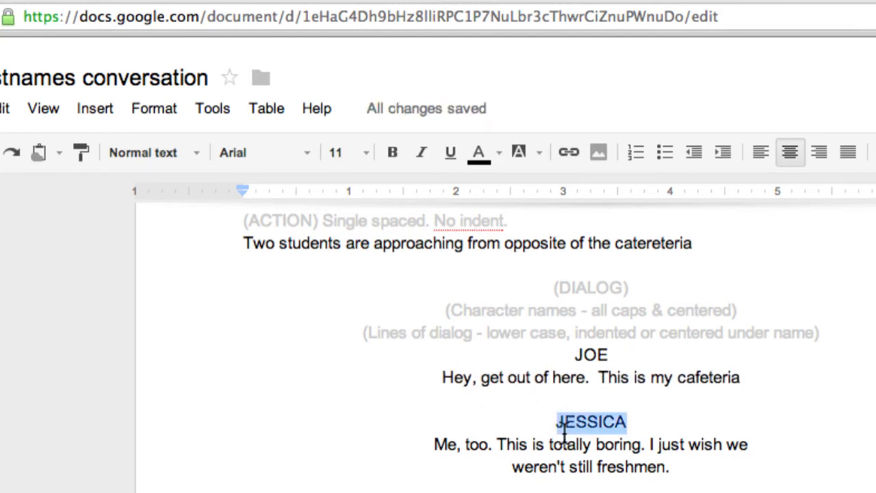
{"action": "scroll", "coordinate": [563, 427], "scroll_direction": "down", "scroll_amount": 5}
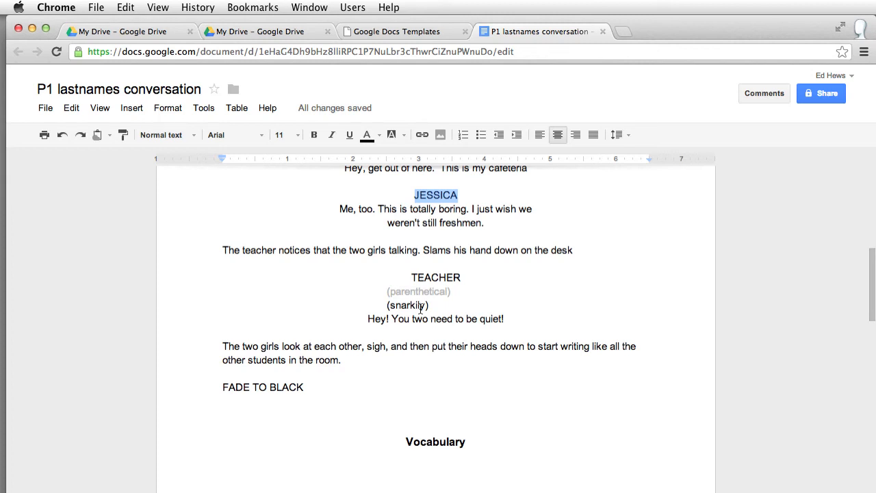
Step: Scroll back to the top of the script and open its Sharing settings
{"action": "scroll", "coordinate": [421, 307], "scroll_direction": "down", "scroll_amount": 3}
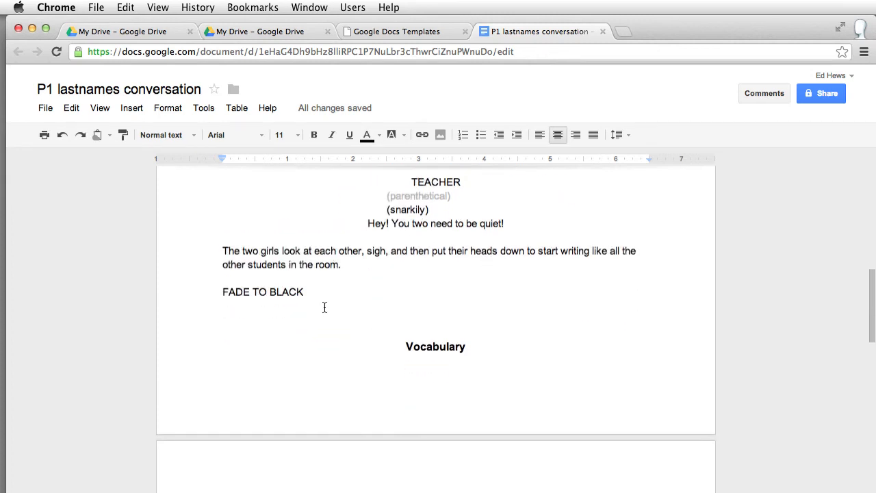
{"action": "left_click_drag", "start_coordinate": [321, 295], "coordinate": [218, 292]}
{"action": "scroll", "coordinate": [362, 279], "scroll_direction": "up", "scroll_amount": 3}
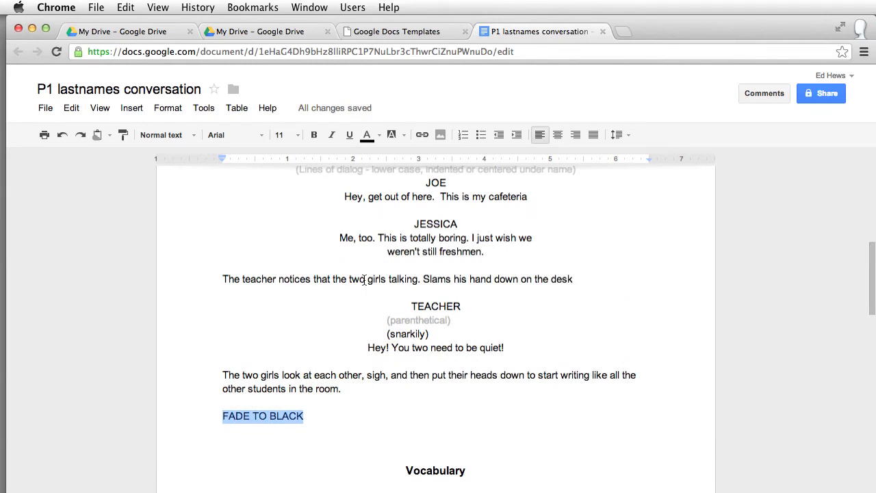
{"action": "scroll", "coordinate": [461, 319], "scroll_direction": "down", "scroll_amount": 5}
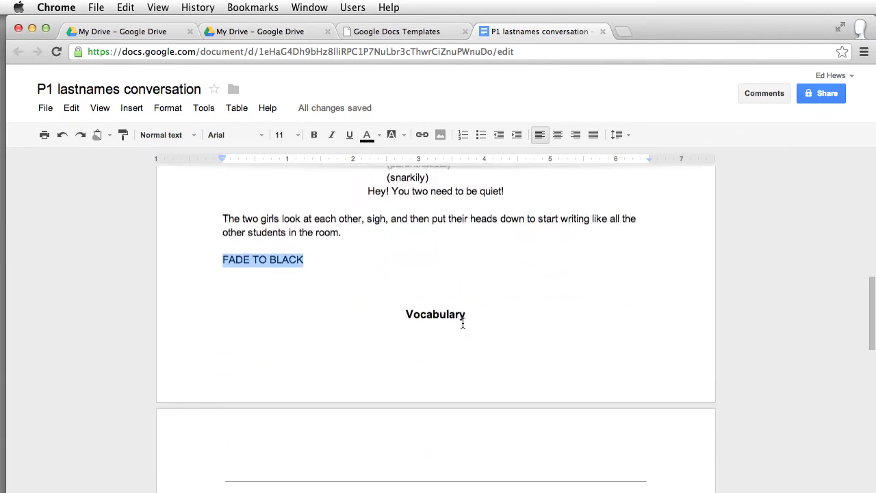
{"action": "scroll", "coordinate": [463, 322], "scroll_direction": "up", "scroll_amount": 7}
{"action": "scroll", "coordinate": [463, 322], "scroll_direction": "up", "scroll_amount": 3}
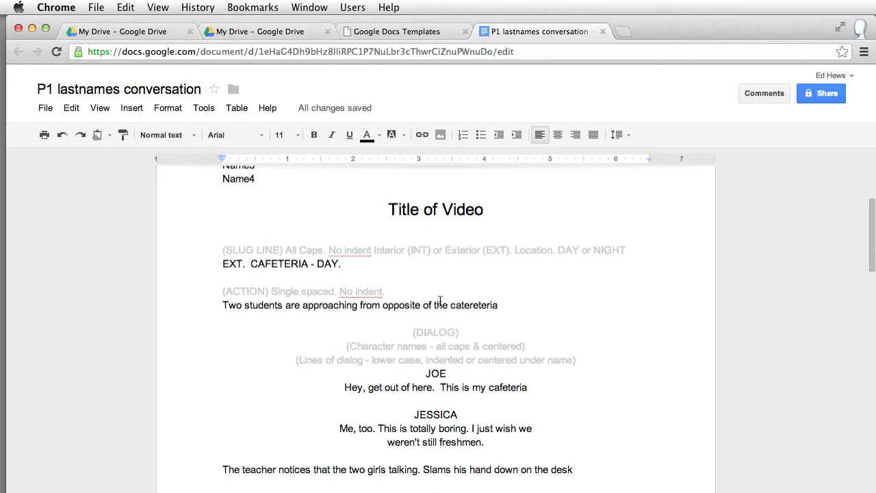
{"action": "scroll", "coordinate": [441, 303], "scroll_direction": "up", "scroll_amount": 5}
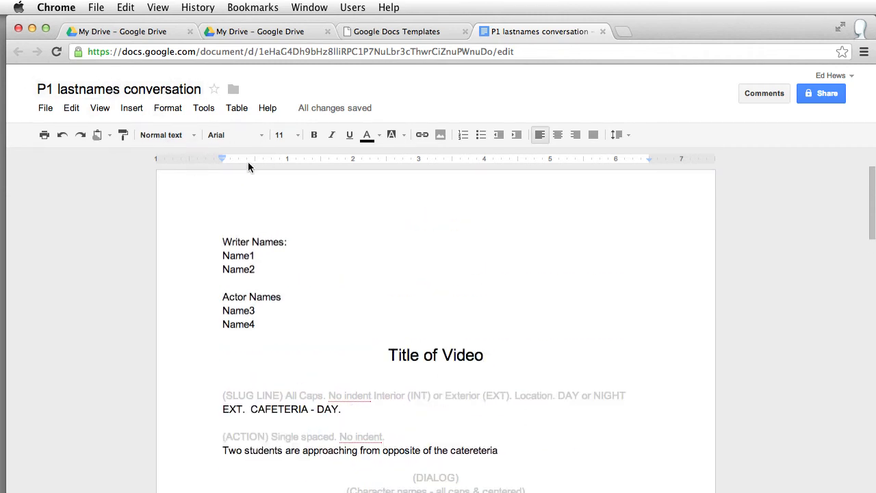
{"action": "left_click", "coordinate": [826, 97]}
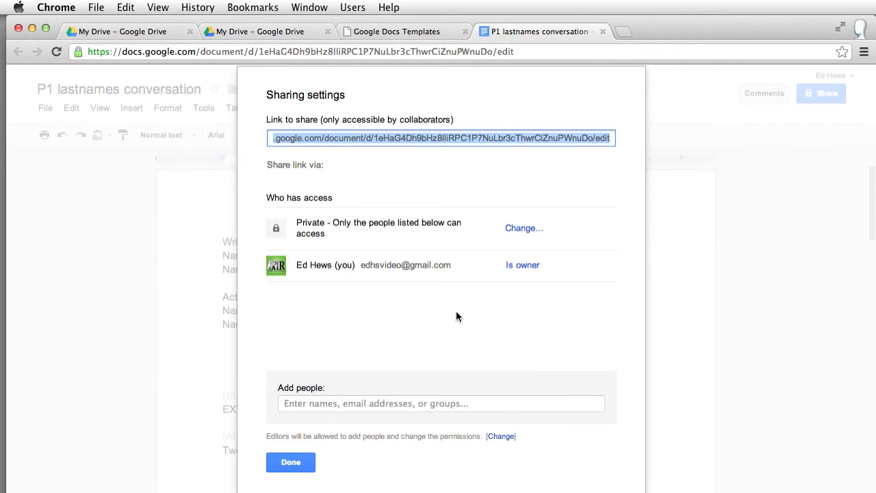
Step: Add the collaborator's e-mail address with Can edit permission and click Share & save
{"action": "left_click", "coordinate": [348, 402]}
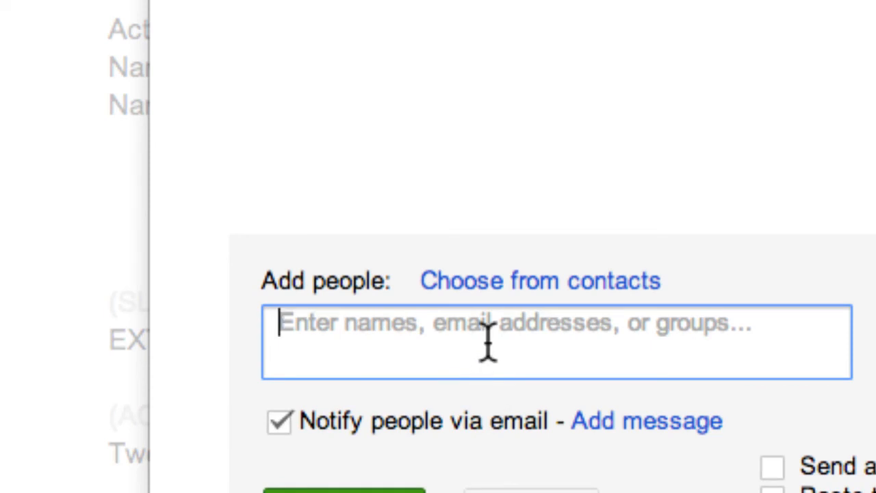
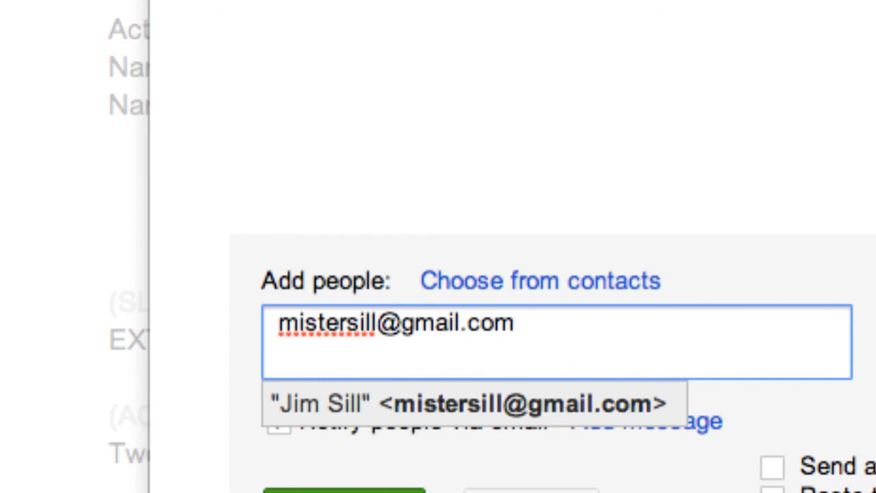
{"action": "key", "text": "Tab"}
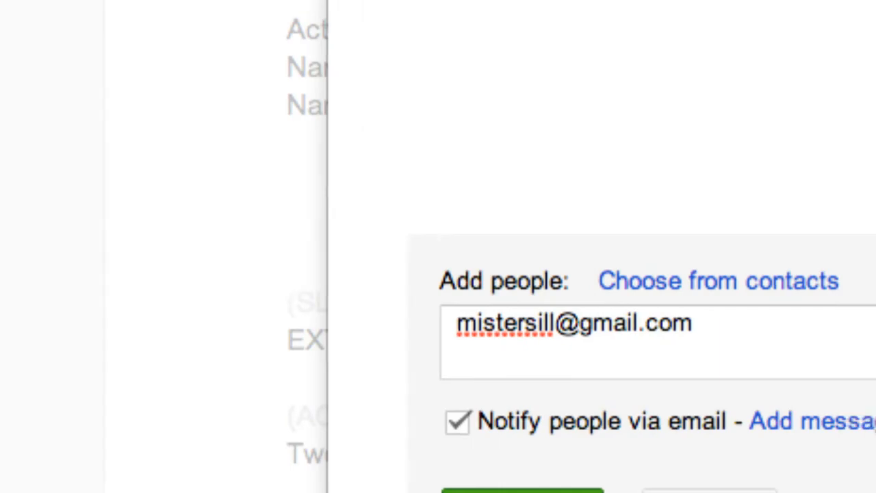
{"action": "key", "text": "space"}
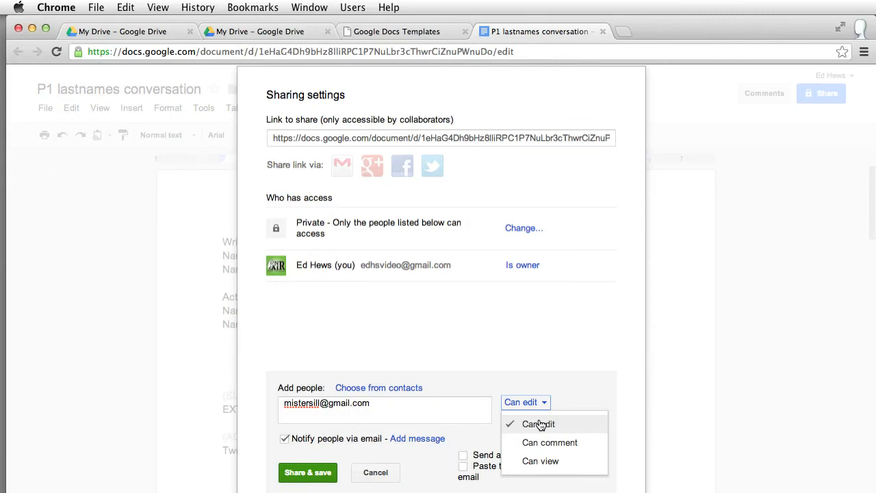
{"action": "left_click", "coordinate": [549, 362]}
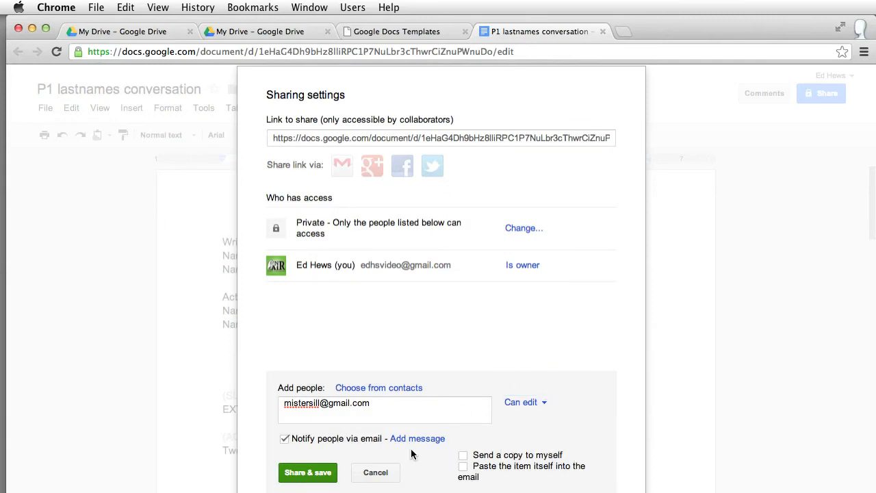
{"action": "left_click", "coordinate": [305, 474]}
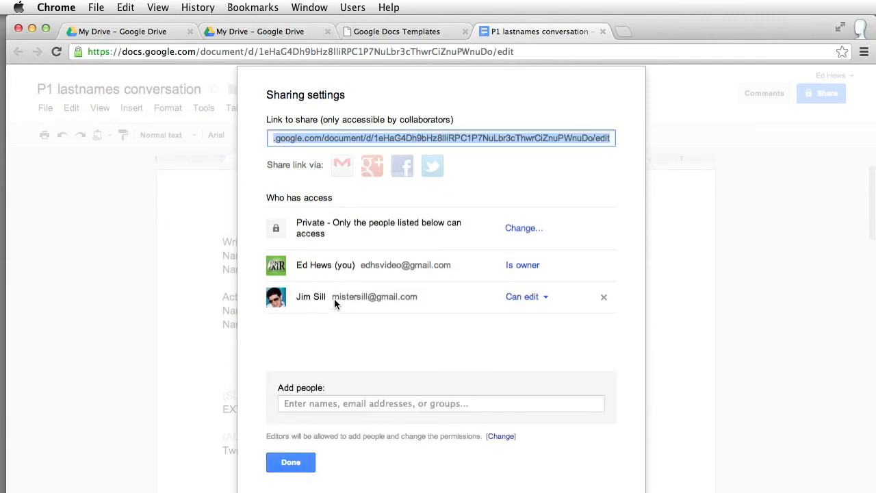
Step: Close the Sharing settings with Done to return to the script
{"action": "left_click", "coordinate": [281, 465]}
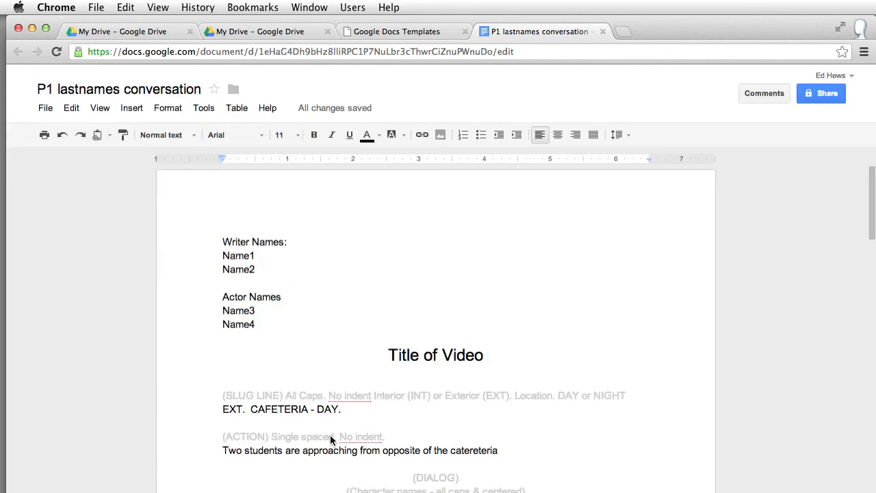